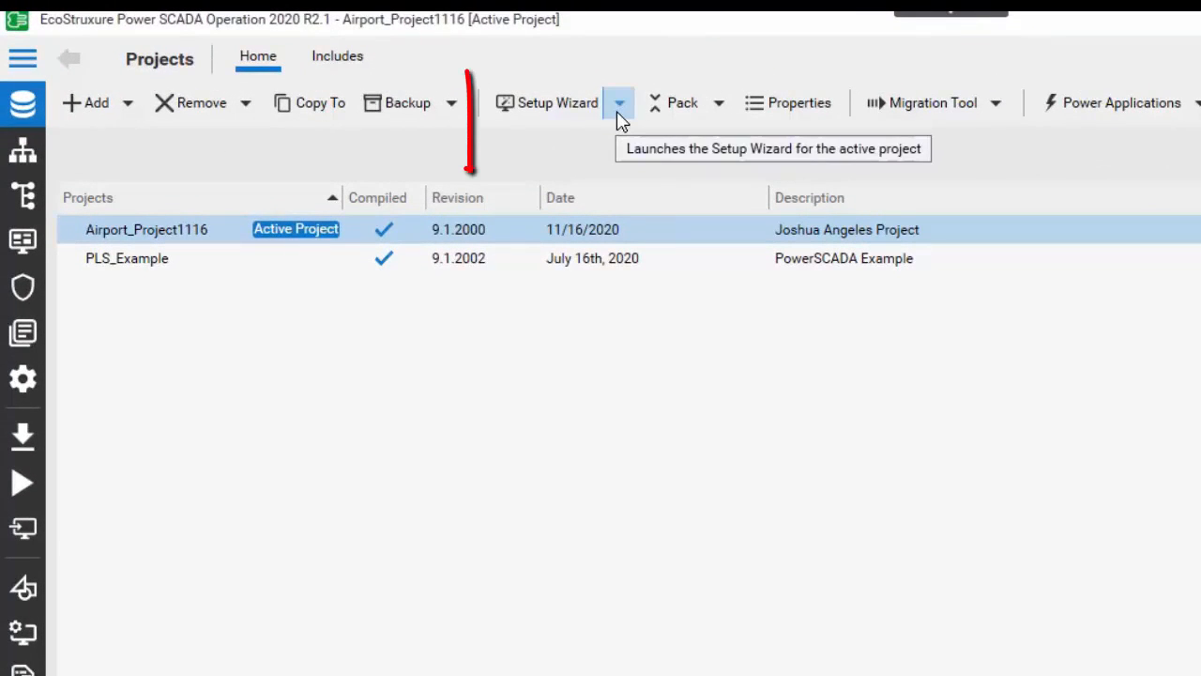
# Open the Computer Setup Editor from the Setup Wizard options of the active project.
pyautogui.click(620, 117)
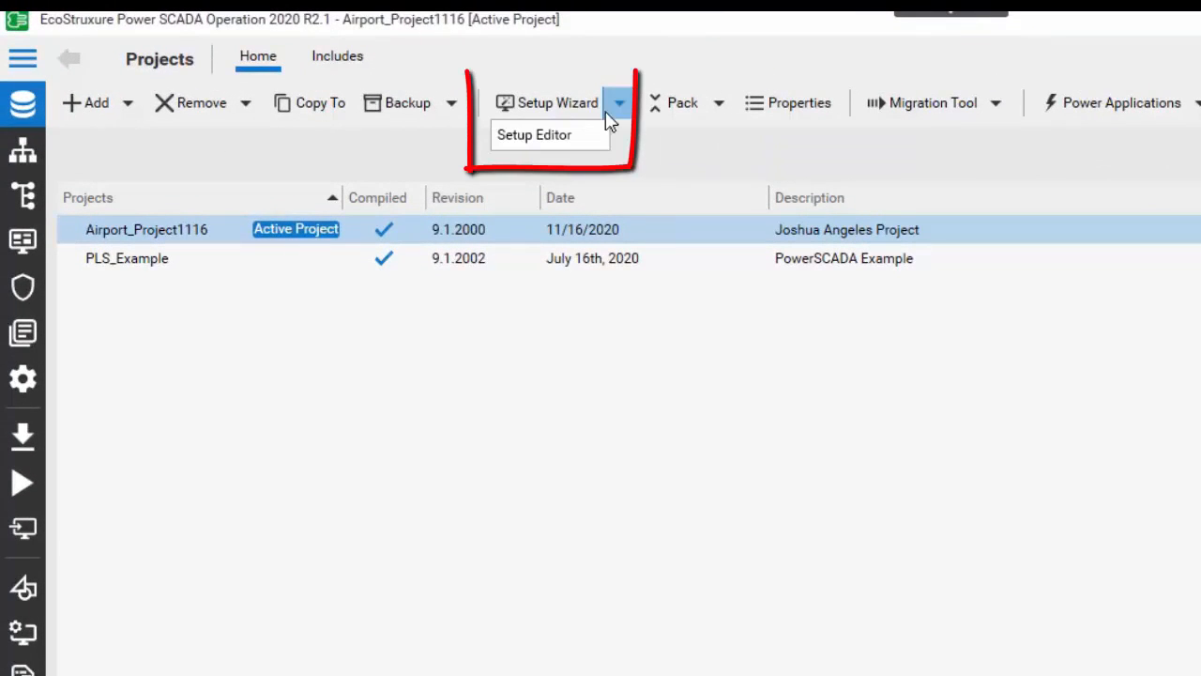
pyautogui.click(561, 139)
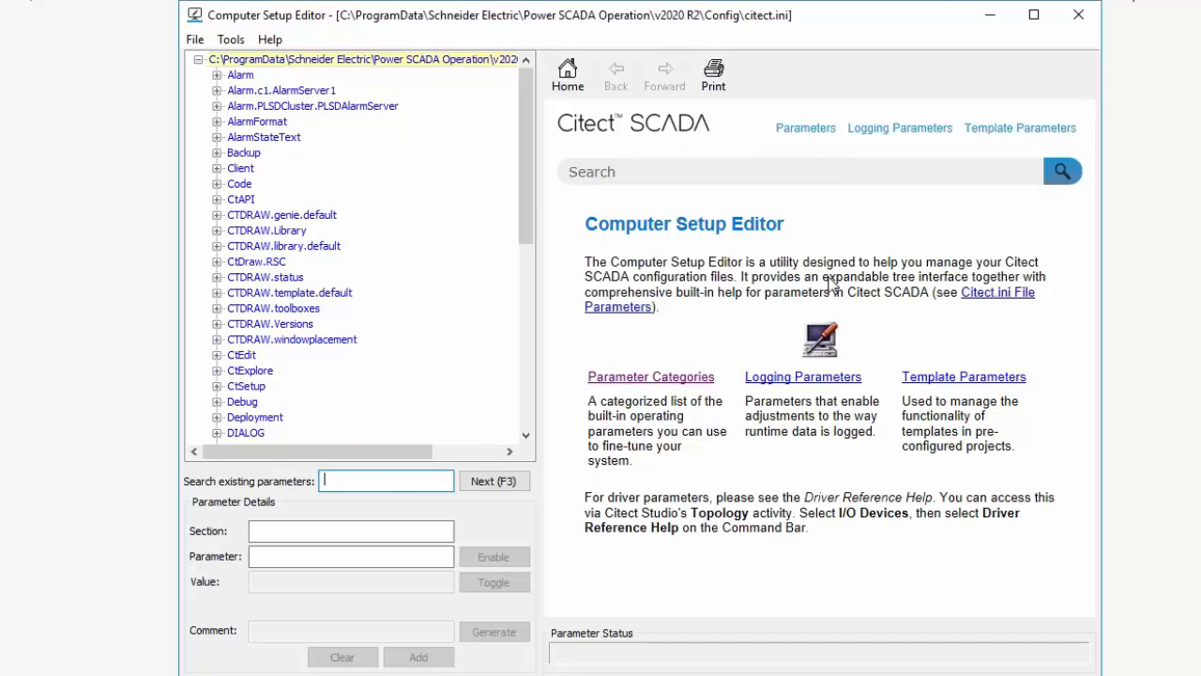
# Expand the CTDRAW.status section and examine its status and sTools parameters.
pyautogui.click(217, 278)
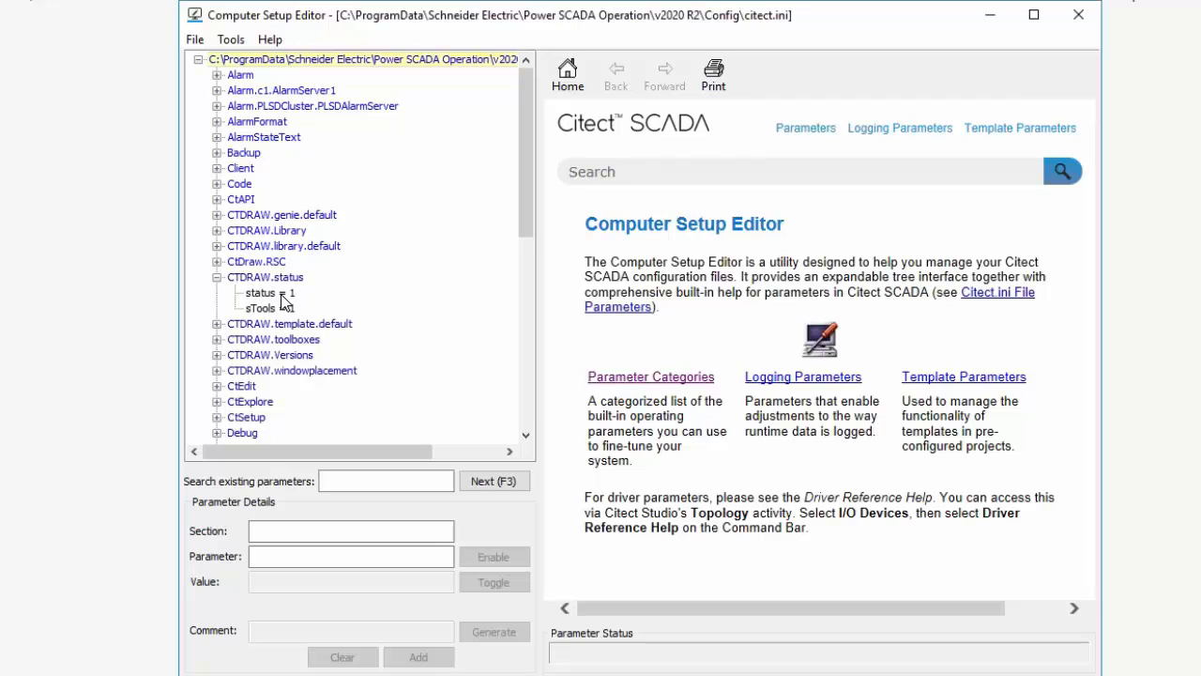
pyautogui.click(306, 278)
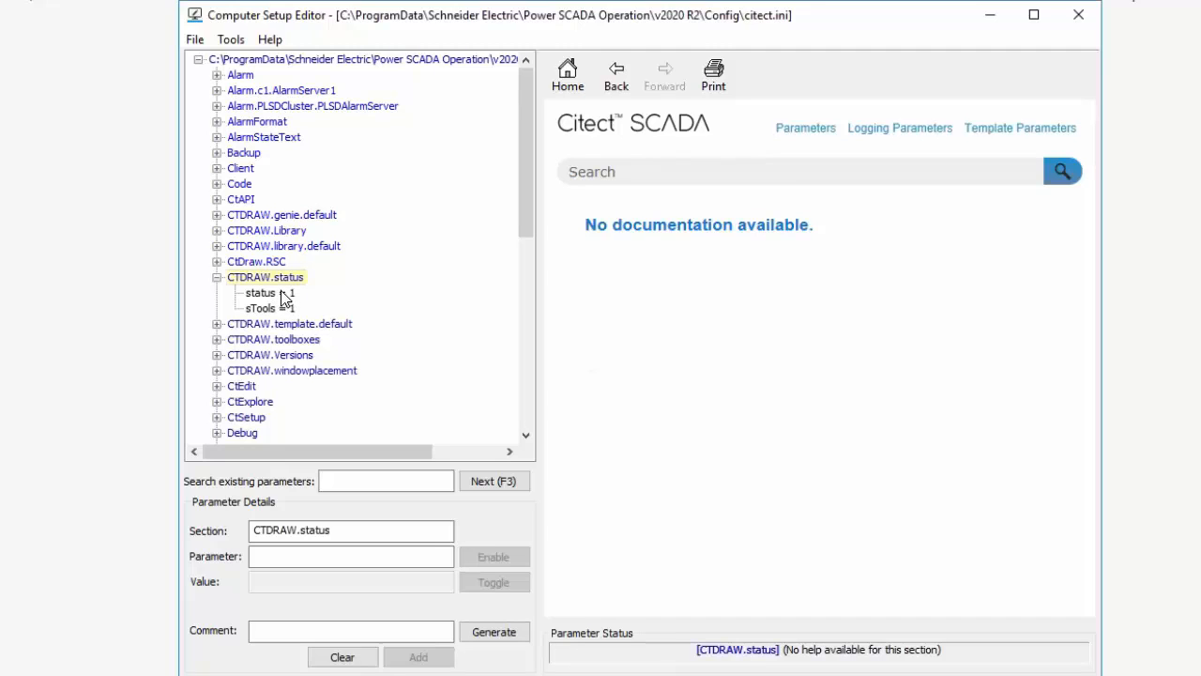
pyautogui.click(218, 278)
pyautogui.click(217, 277)
pyautogui.click(271, 308)
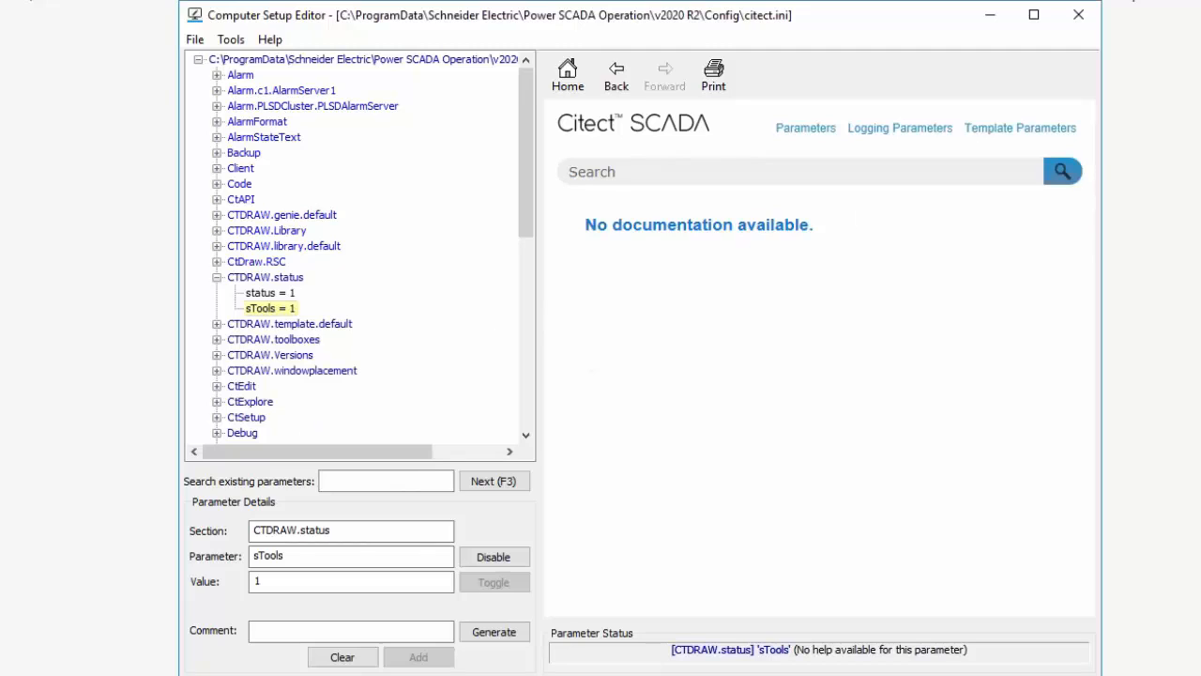
pyautogui.click(344, 633)
pyautogui.click(277, 296)
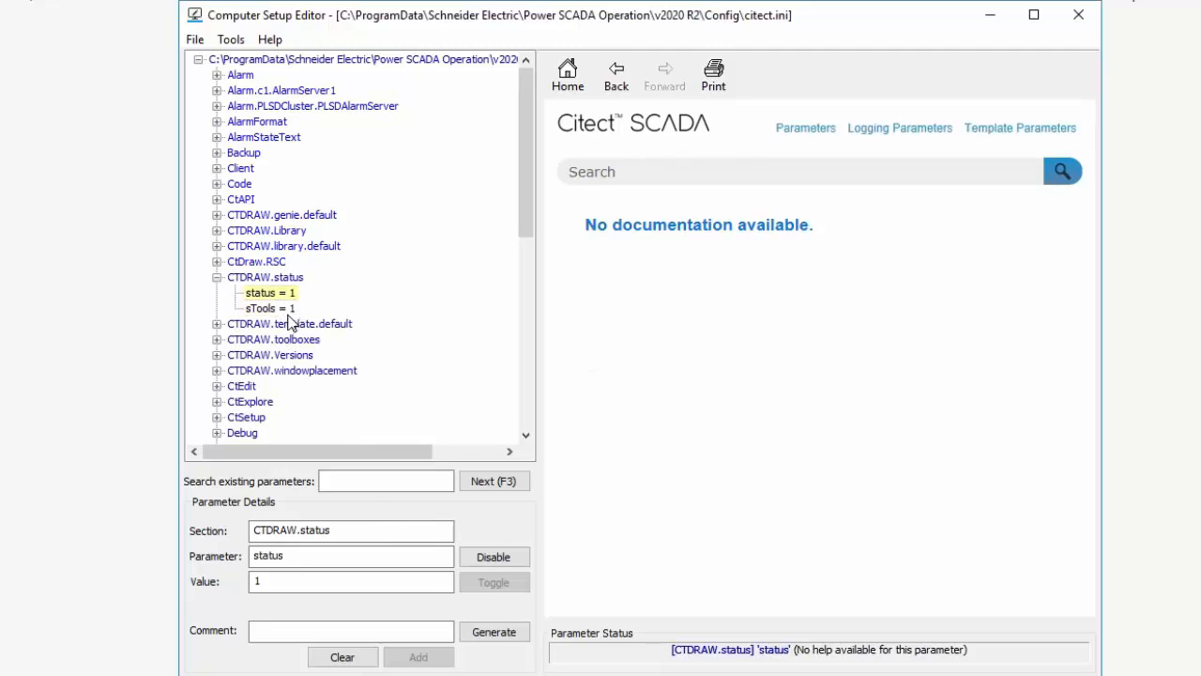
# Expand the CtAPI section and view the details and documentation of its Remote parameter.
pyautogui.click(217, 199)
pyautogui.click(265, 214)
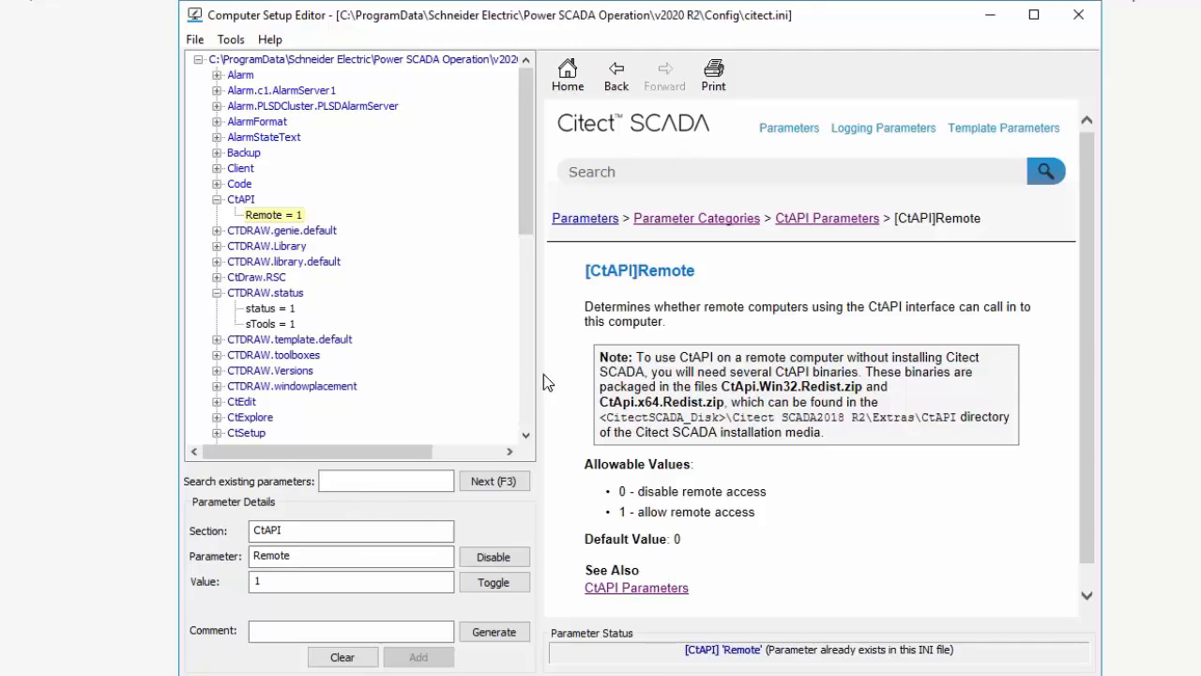
pyautogui.click(368, 480)
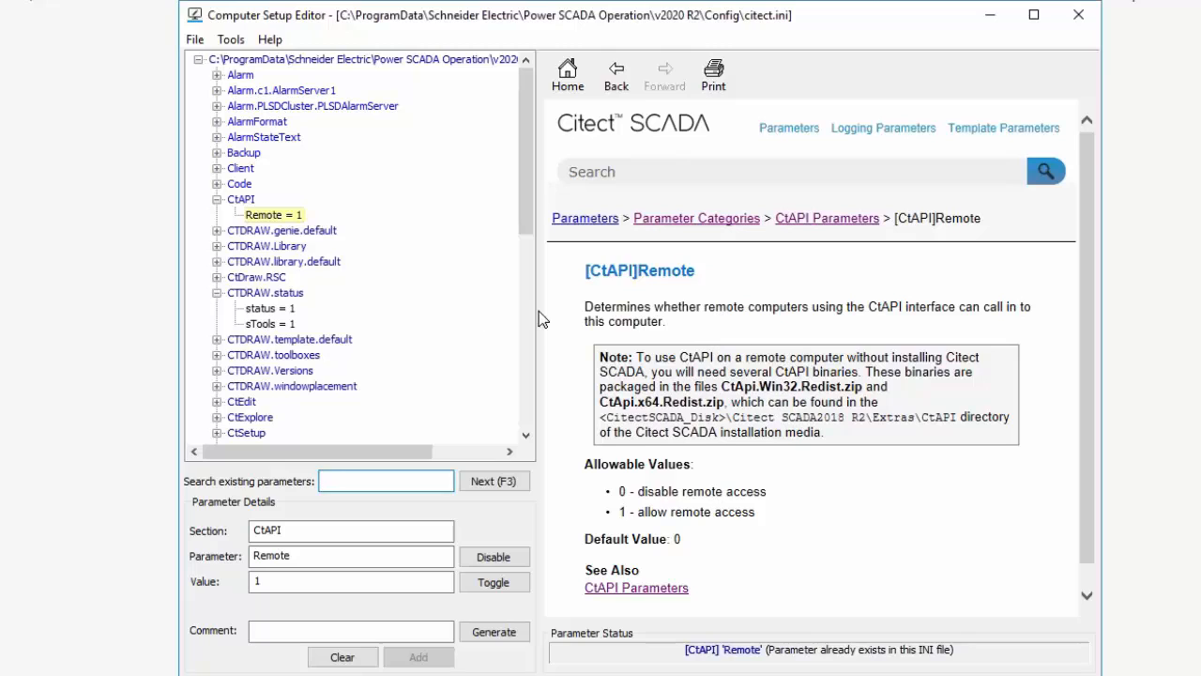
pyautogui.click(270, 217)
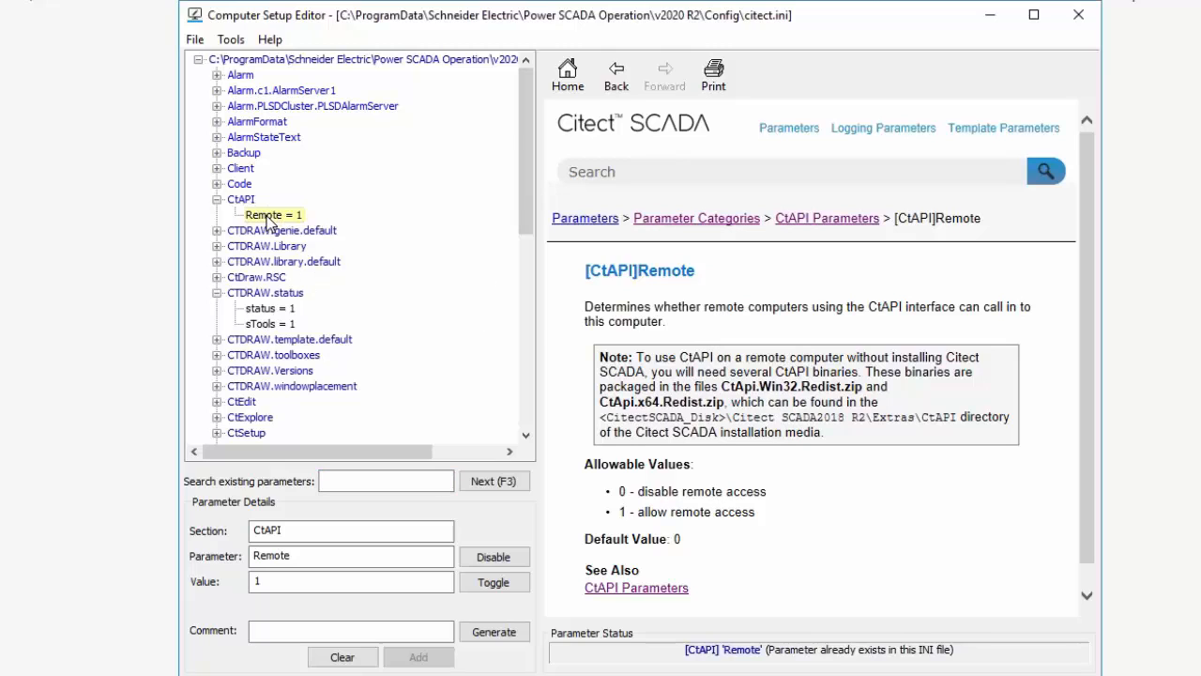
# Disable the CtAPI Remote parameter and then enable it again.
pyautogui.rightClick(269, 219)
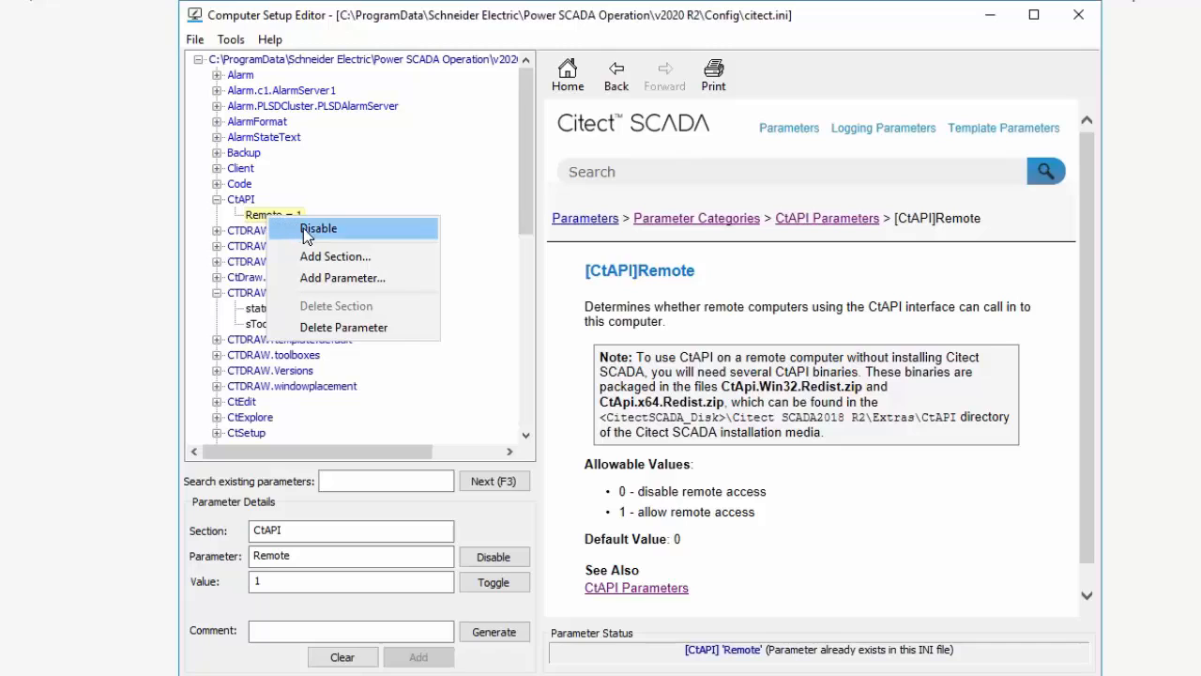
pyautogui.click(318, 228)
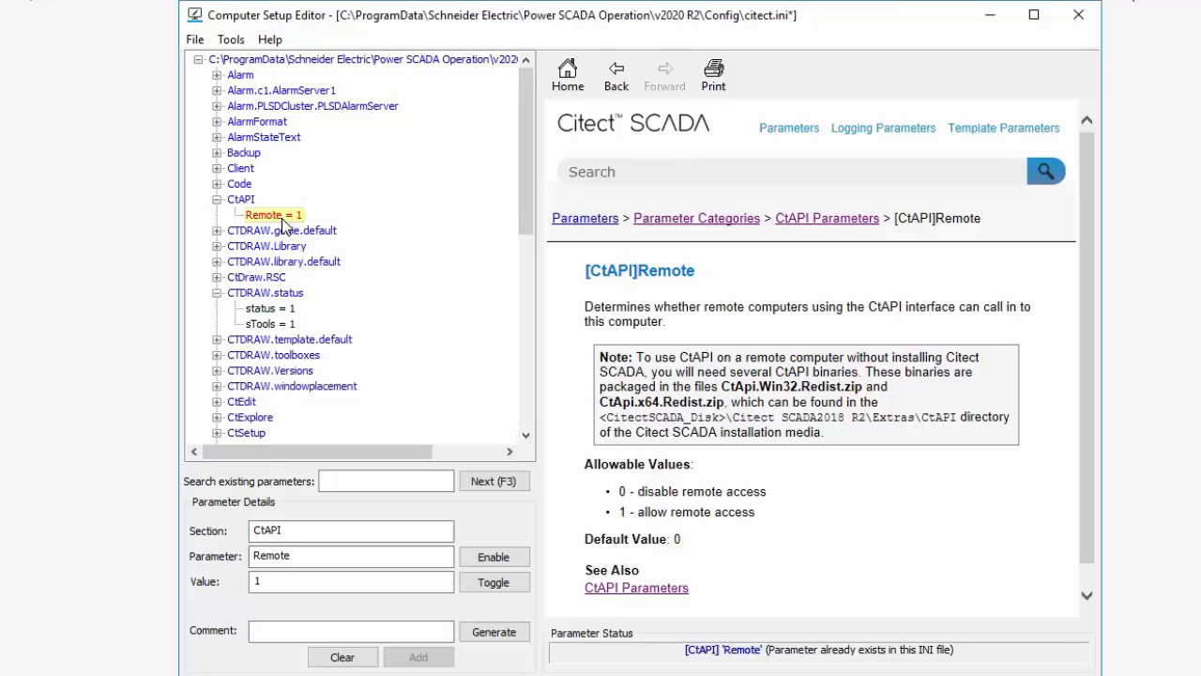
pyautogui.rightClick(283, 225)
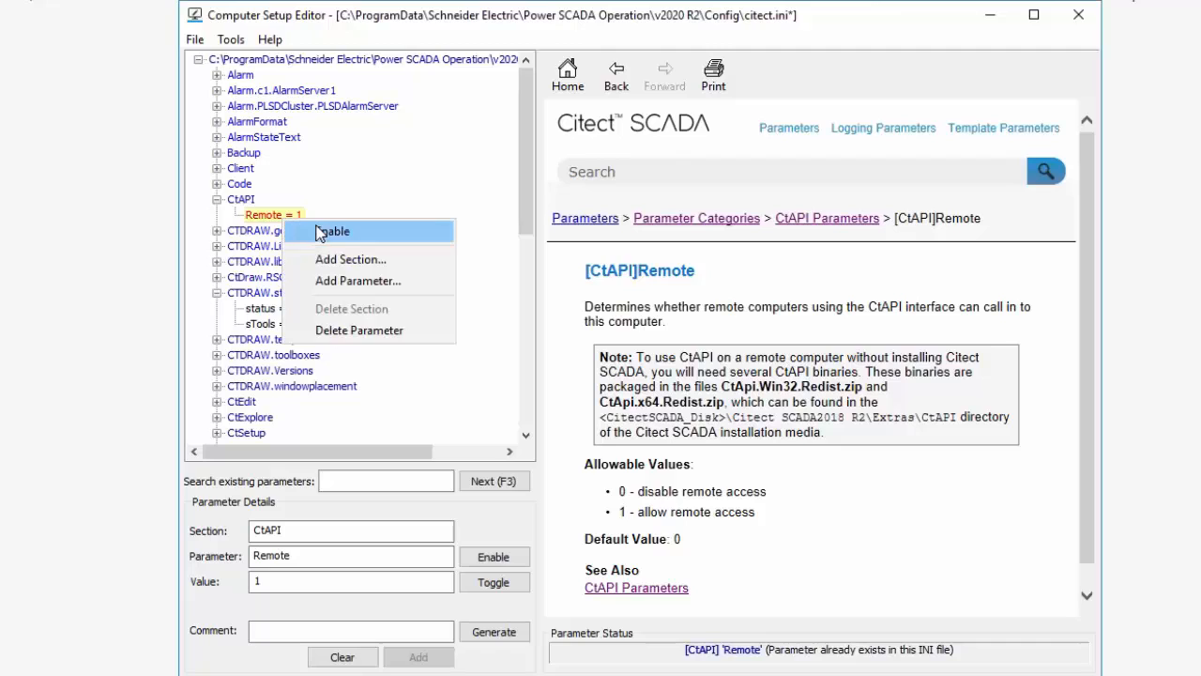
pyautogui.click(316, 231)
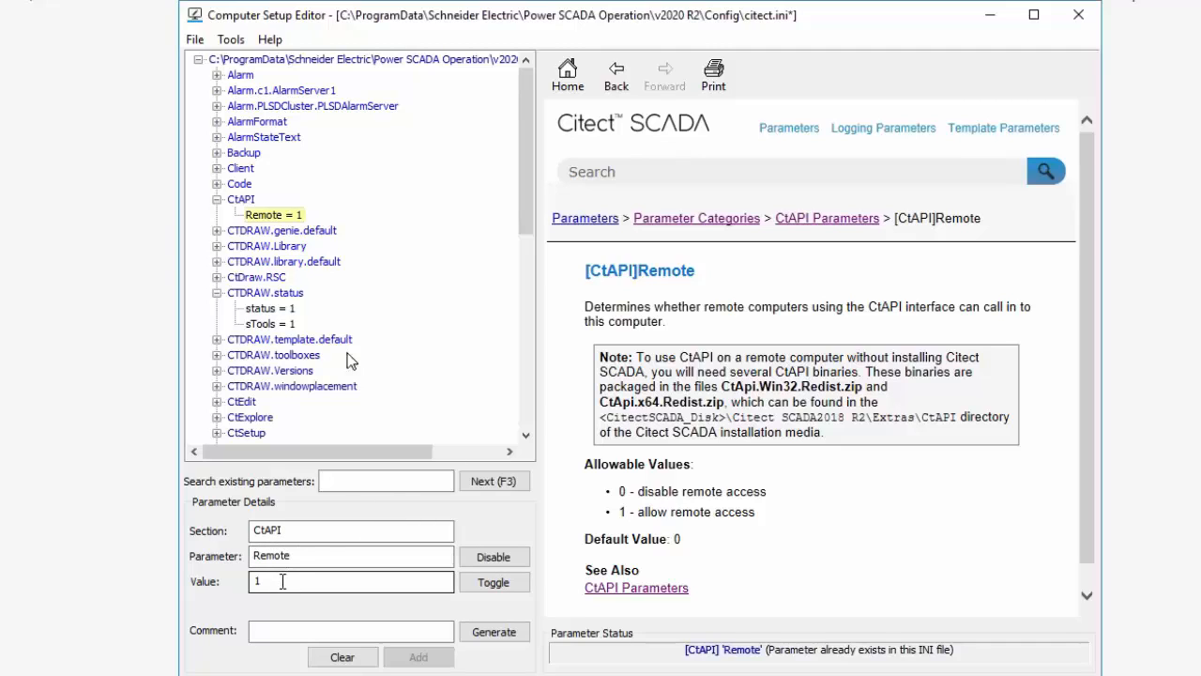
# Delete the CtAPI section together with its parameters, confirming the deletion.
pyautogui.click(236, 201)
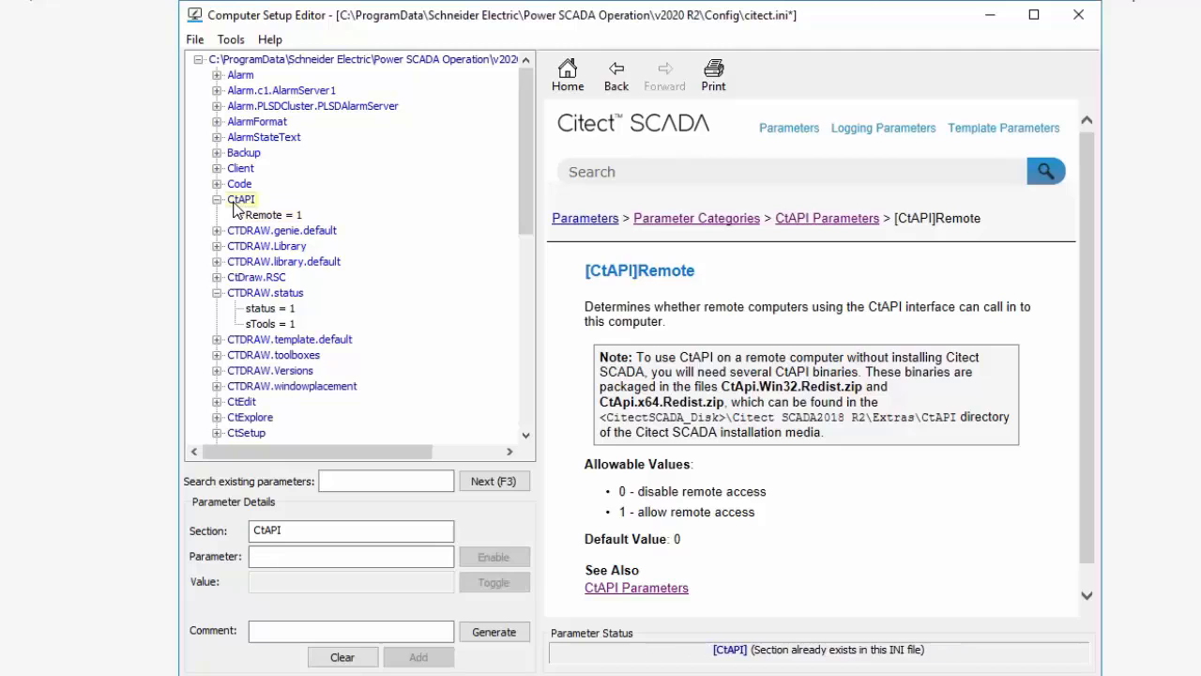
pyautogui.rightClick(237, 201)
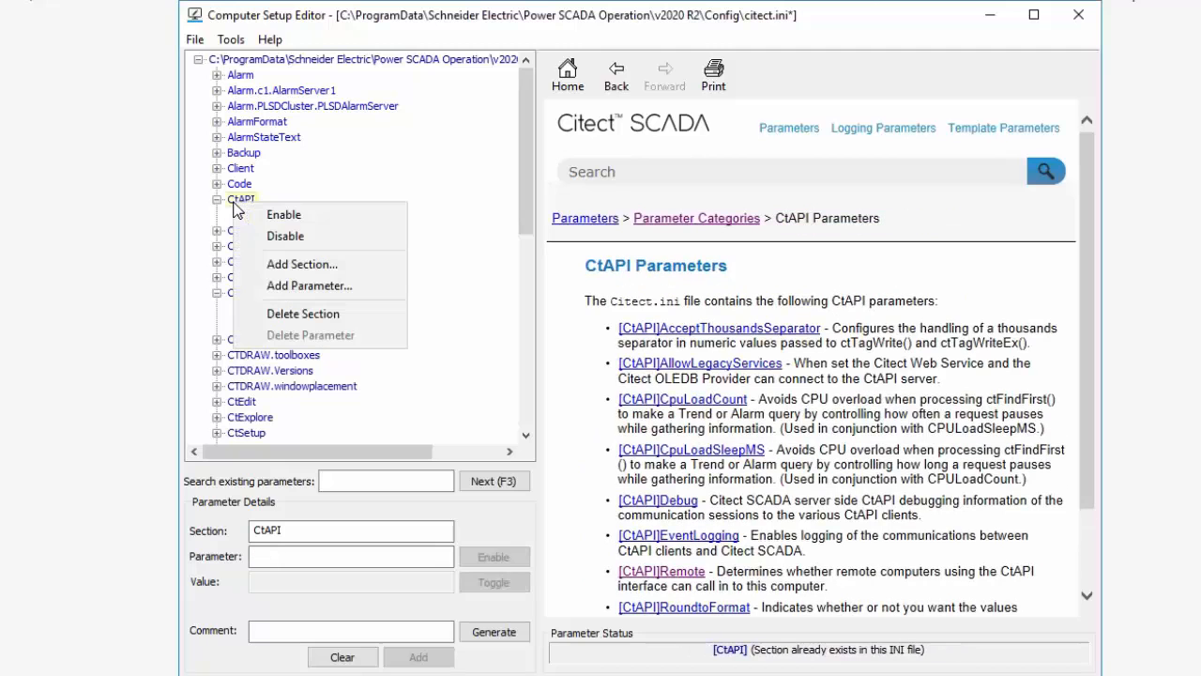
pyautogui.click(280, 318)
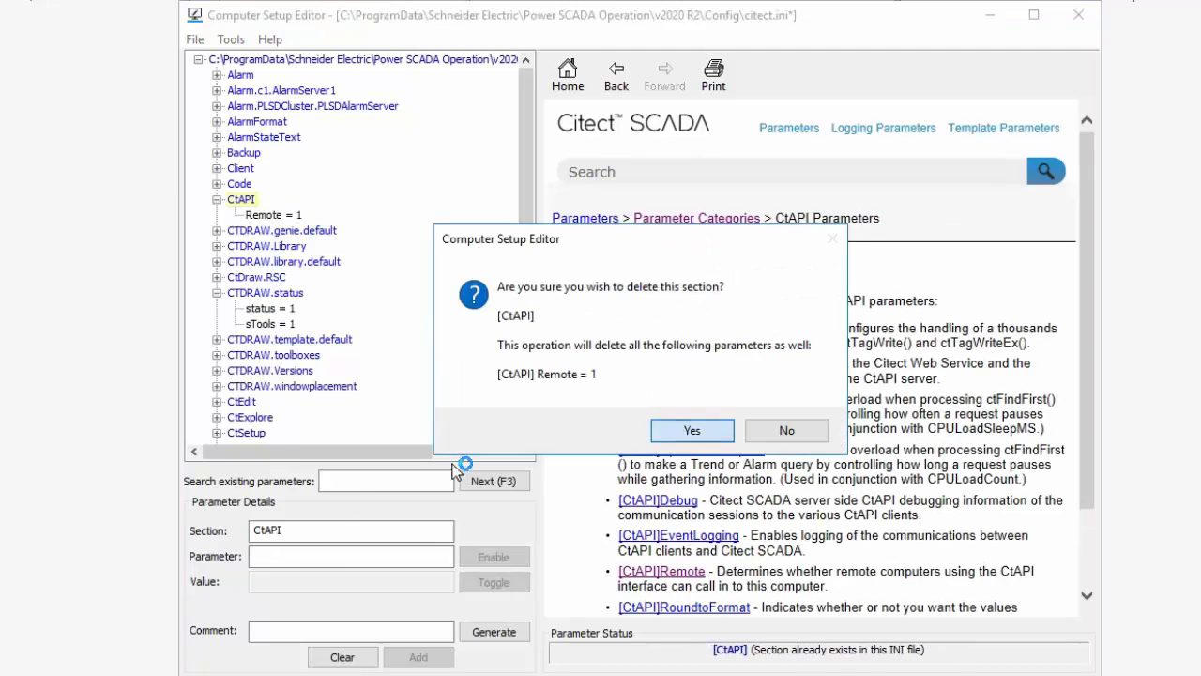
pyautogui.click(690, 430)
# Add a CtAPI section with parameter Remote set to value 1.
pyautogui.click(386, 530)
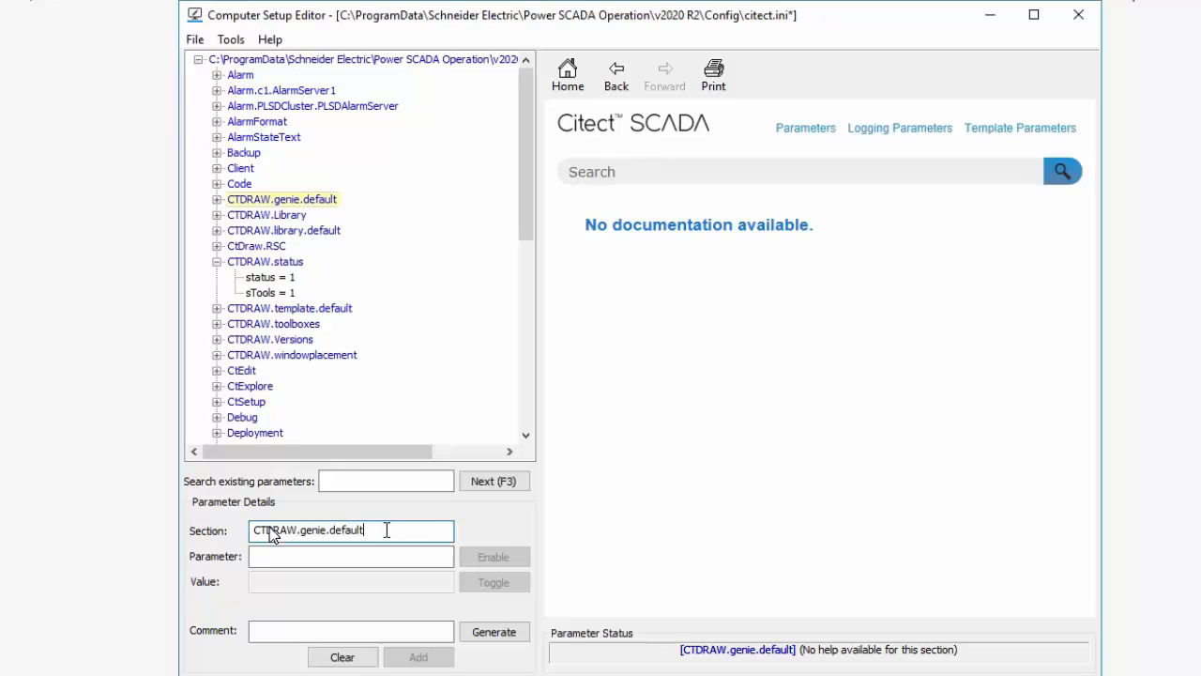
pyautogui.moveTo(387, 530); pyautogui.dragTo(250, 528)
pyautogui.write('Ct')
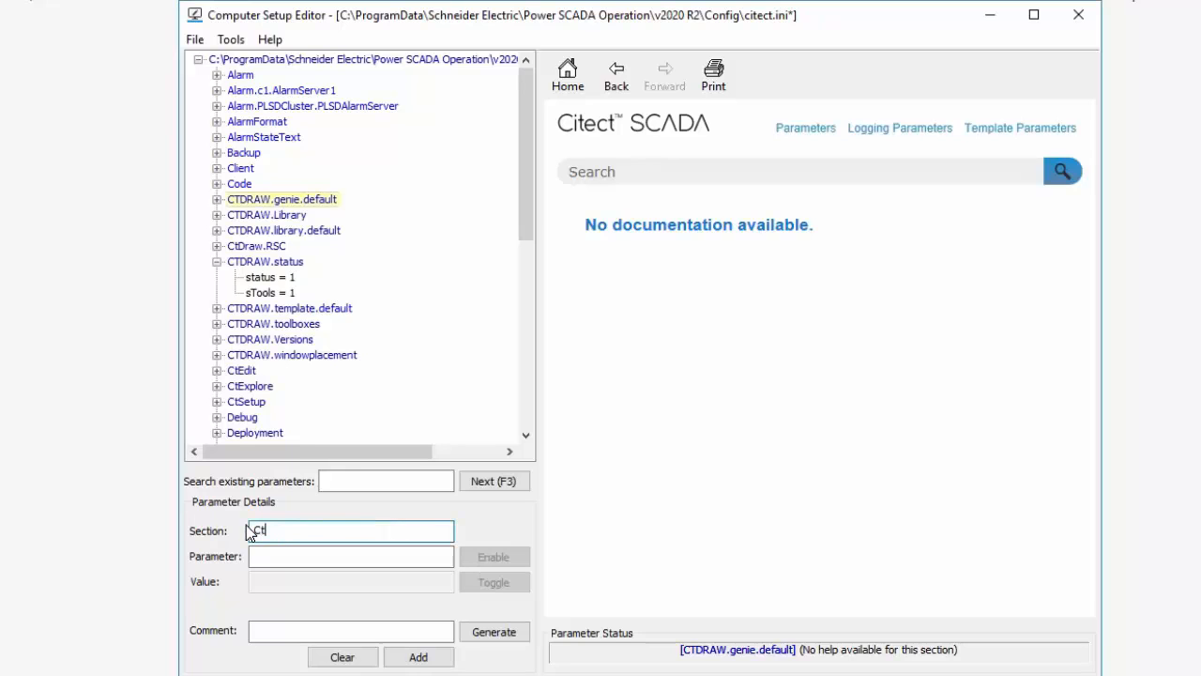
pyautogui.write('API')
pyautogui.press('Tab')
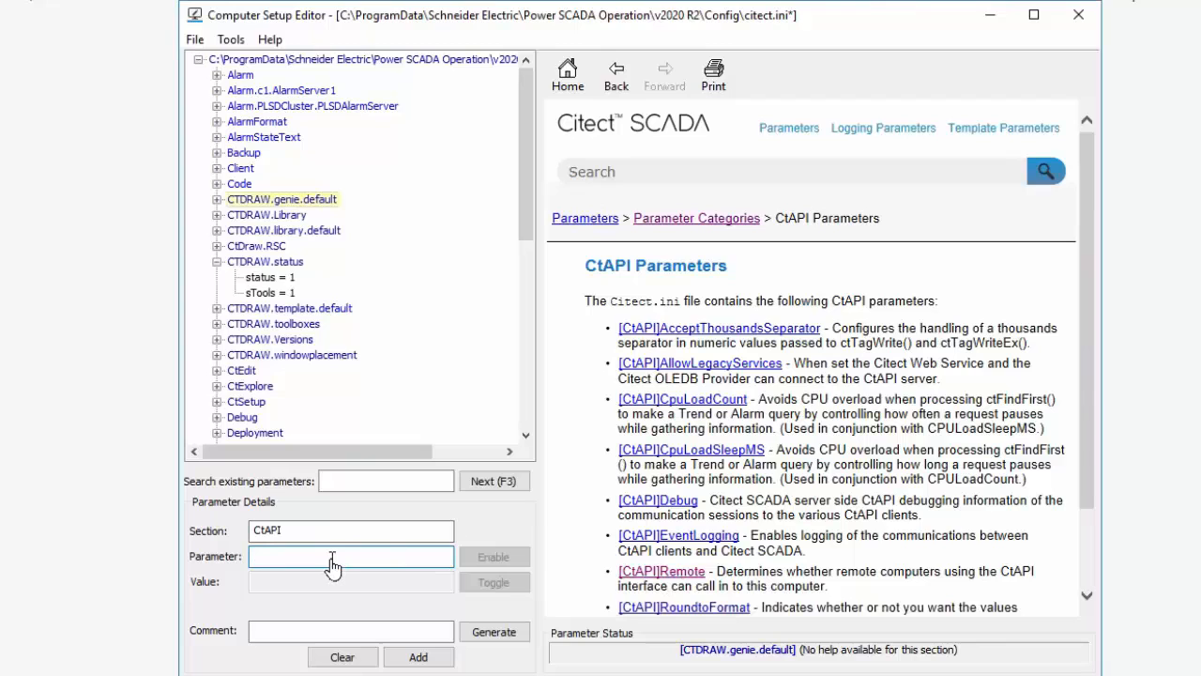
pyautogui.write('Remote')
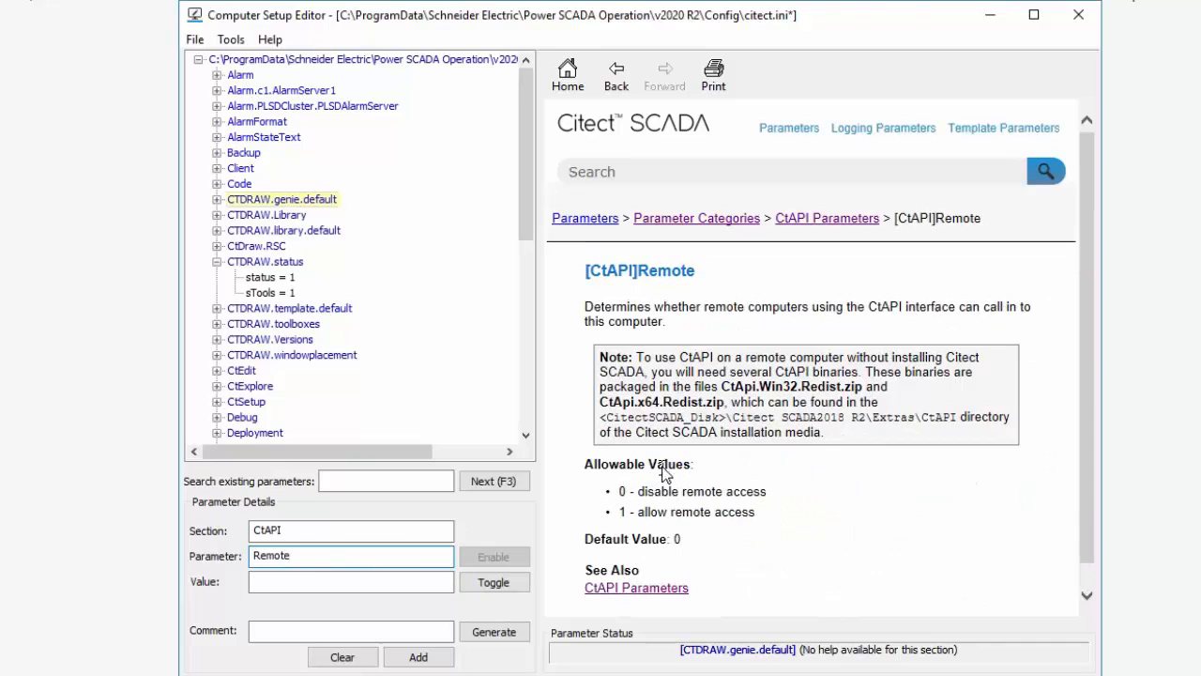
pyautogui.click(310, 581)
pyautogui.write('1')
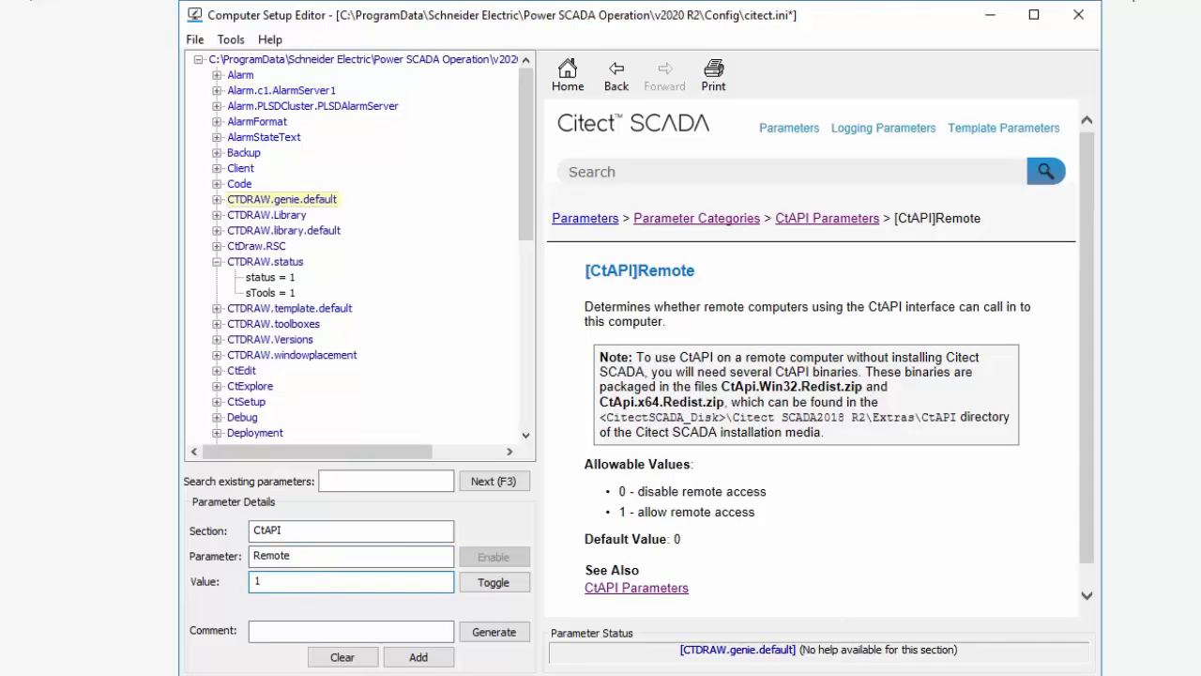
pyautogui.click(418, 656)
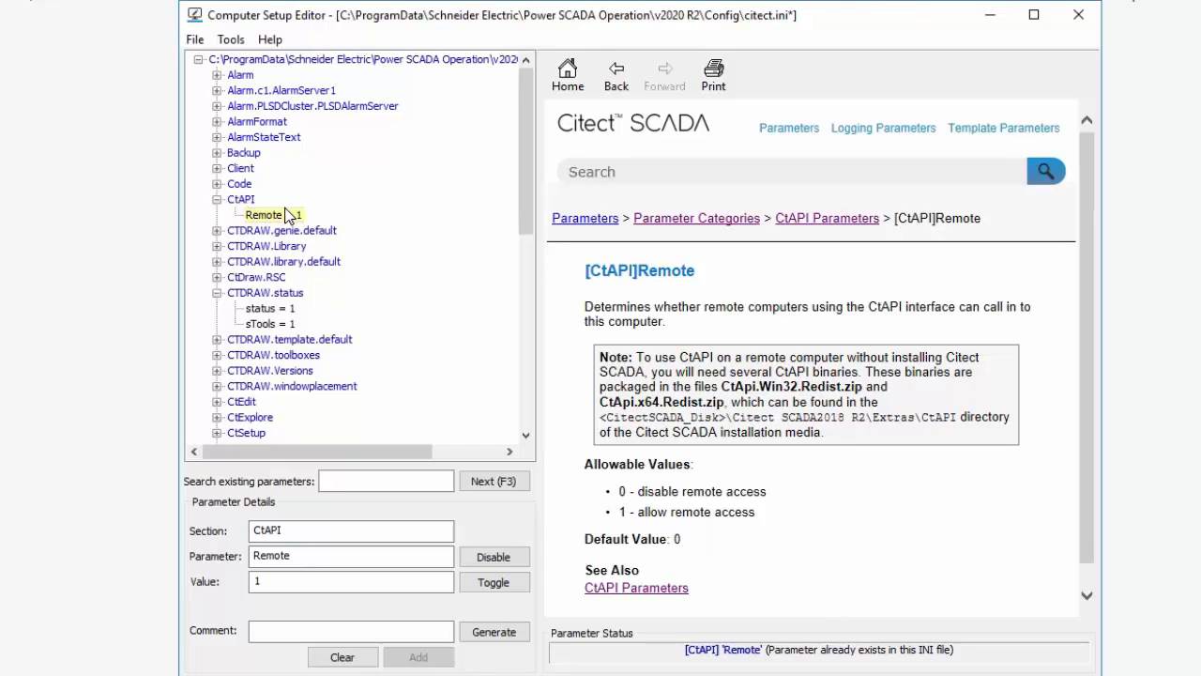
# Save the citect.ini file.
pyautogui.click(194, 39)
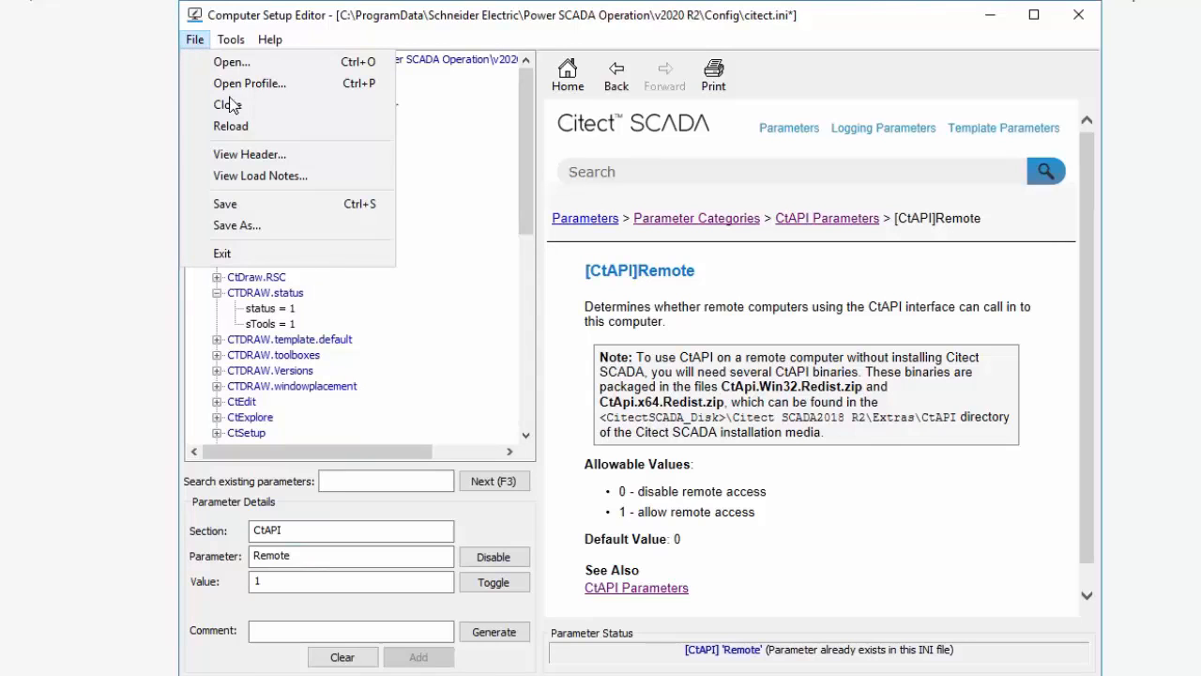
pyautogui.click(233, 205)
pyautogui.click(793, 394)
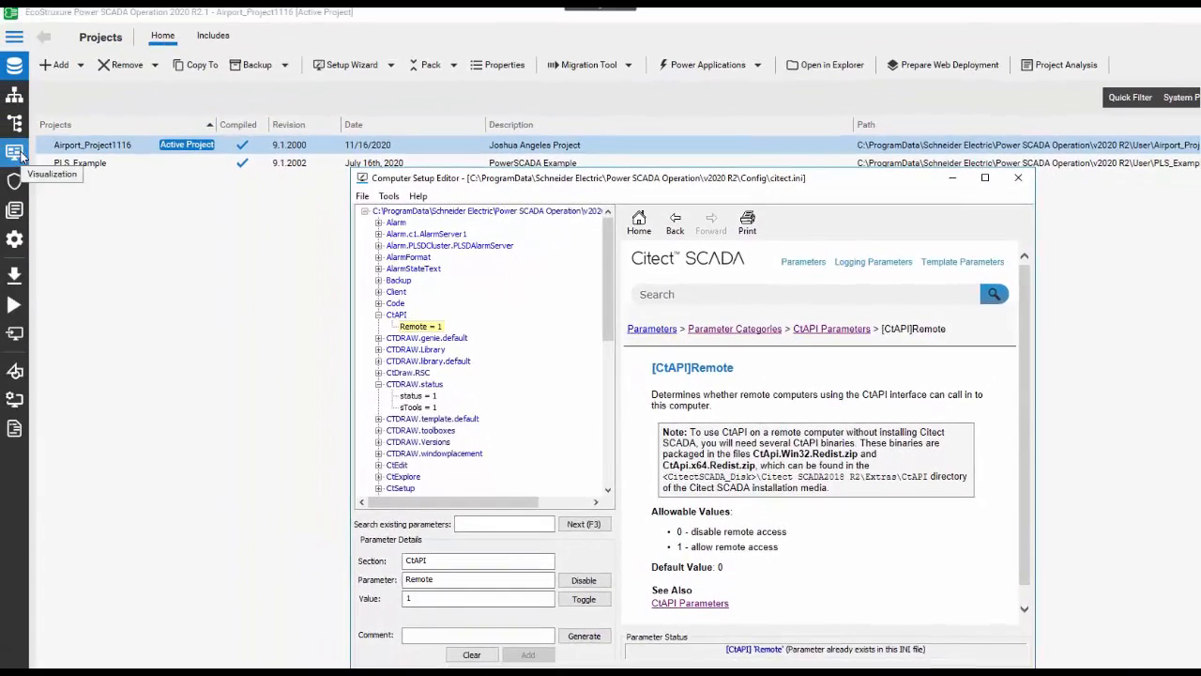
# Switch to Power SCADA Operation and browse the project's Setup parameters list.
pyautogui.click(15, 152)
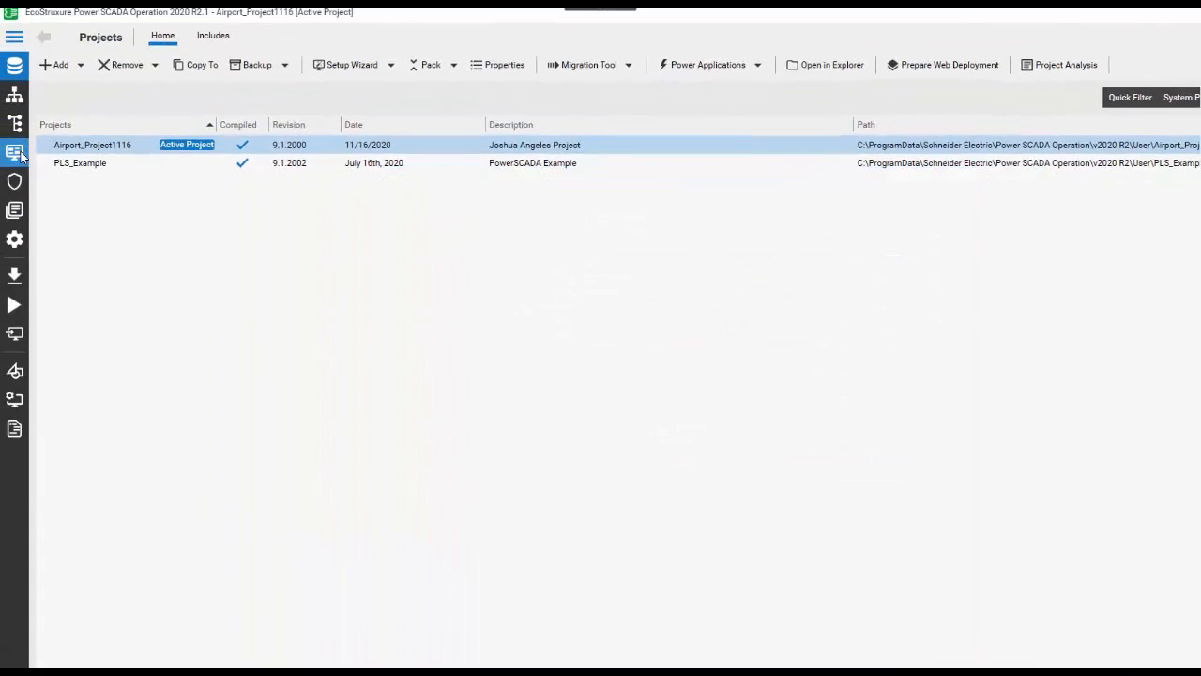
pyautogui.click(15, 210)
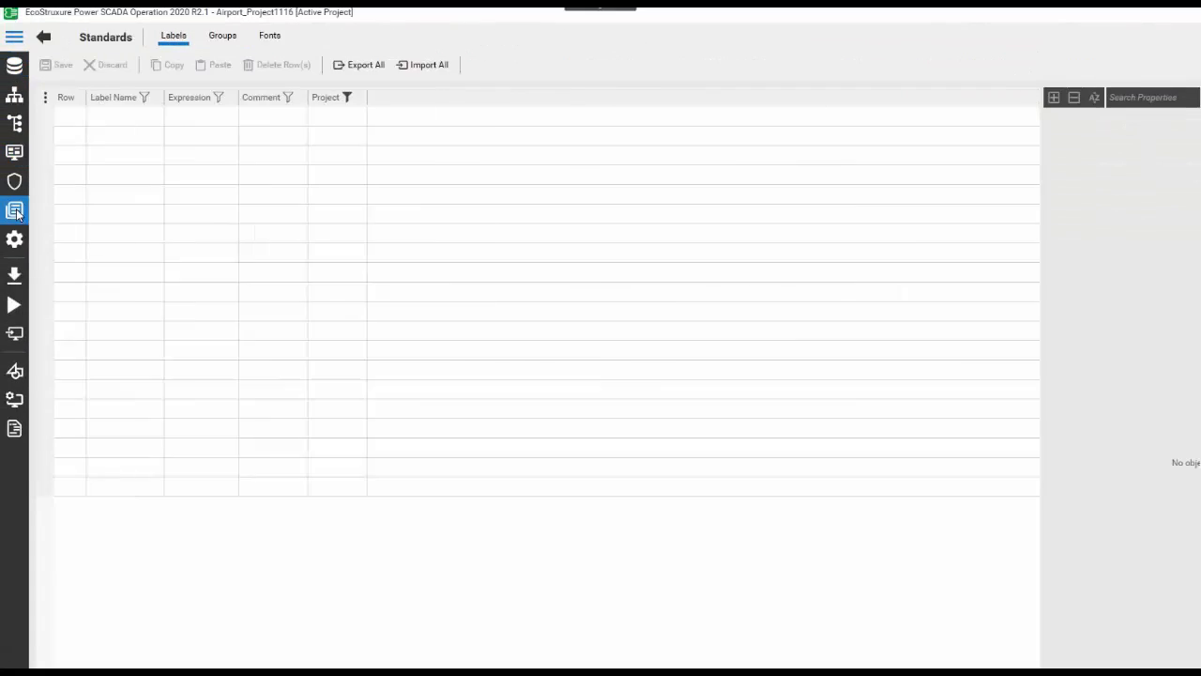
pyautogui.click(15, 238)
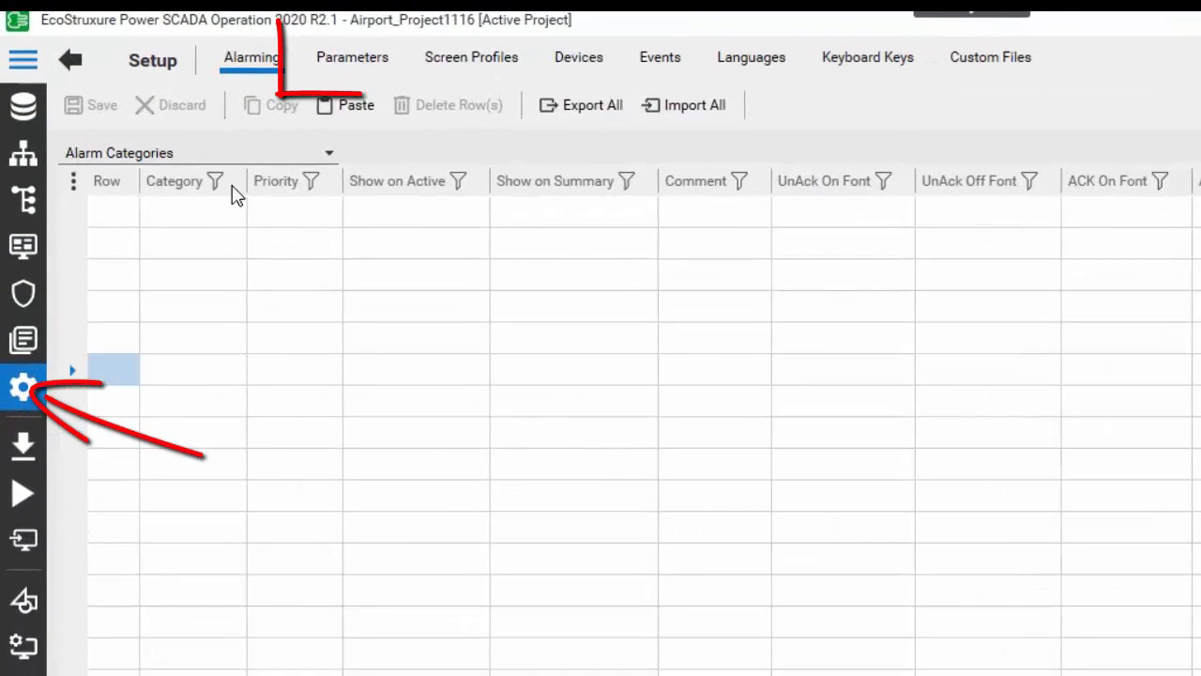
pyautogui.click(345, 73)
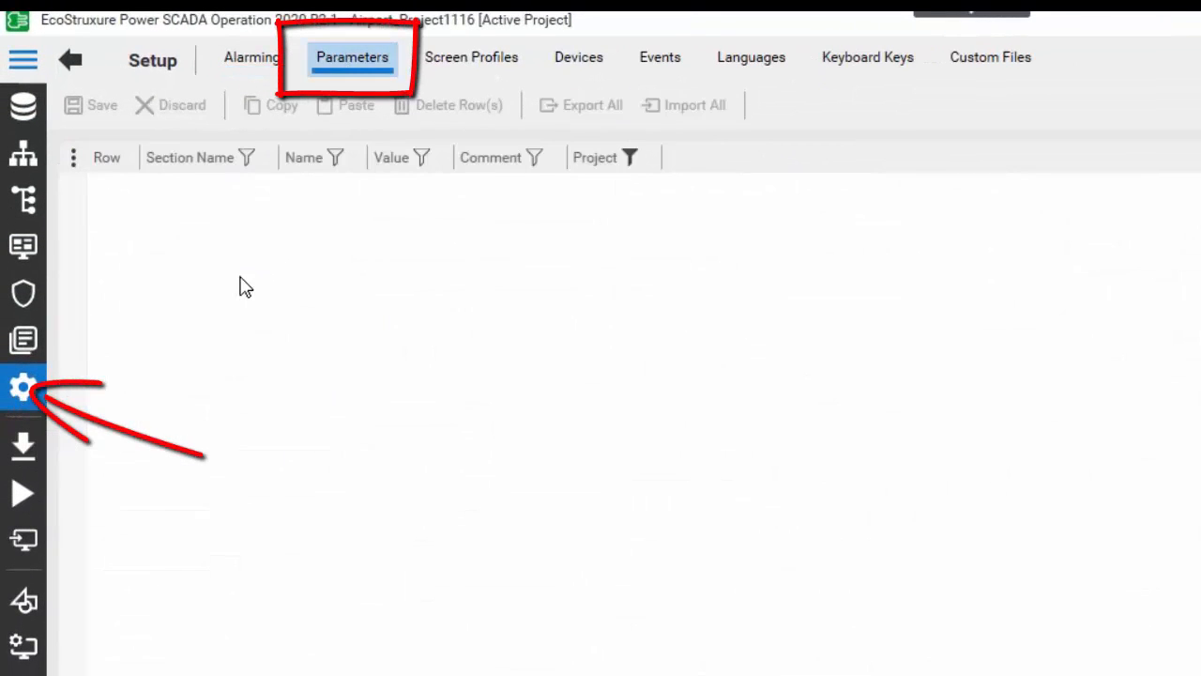
pyautogui.click(233, 280)
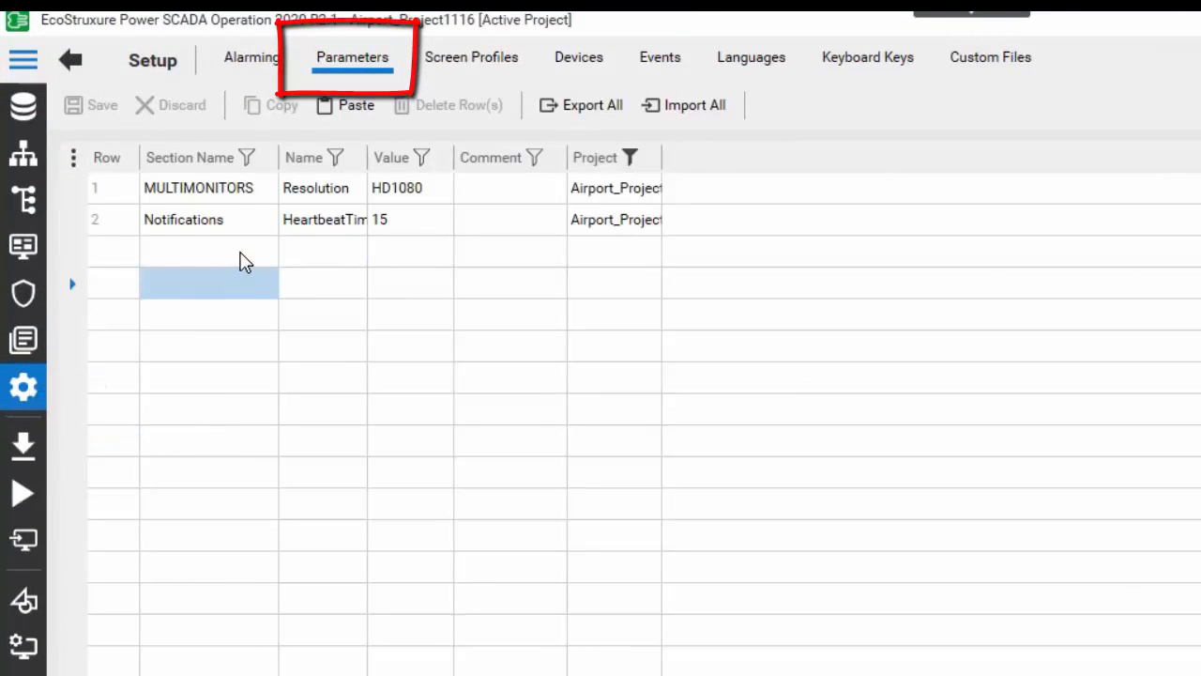
pyautogui.click(241, 254)
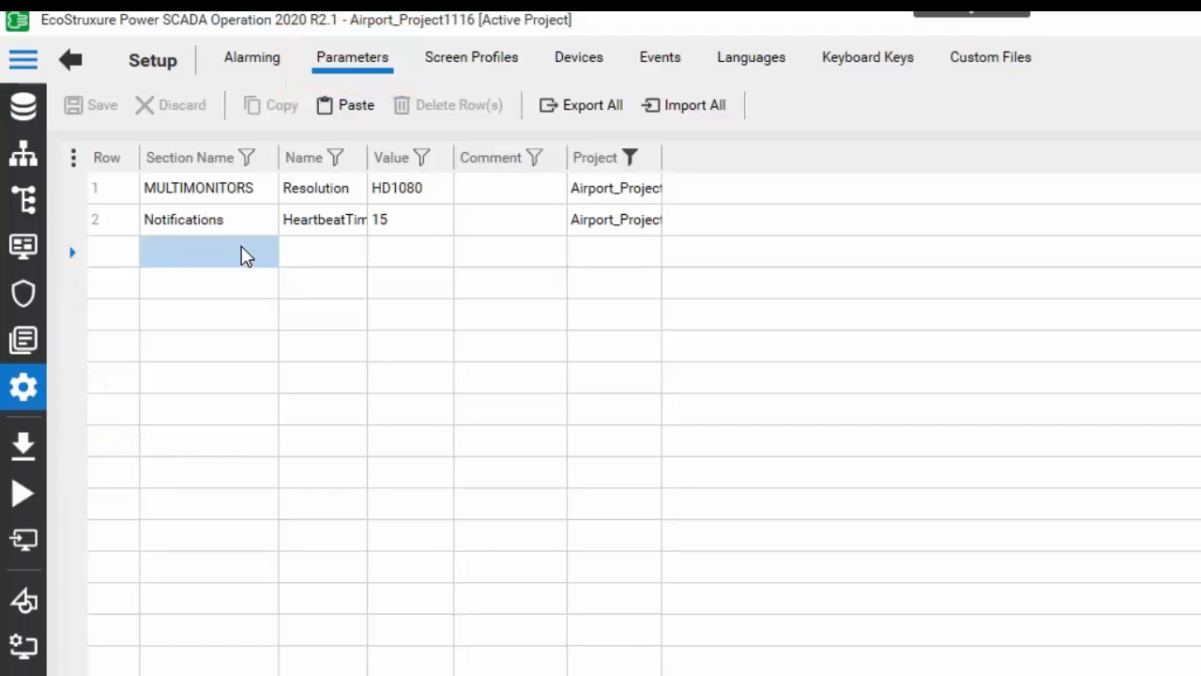
pyautogui.click(296, 260)
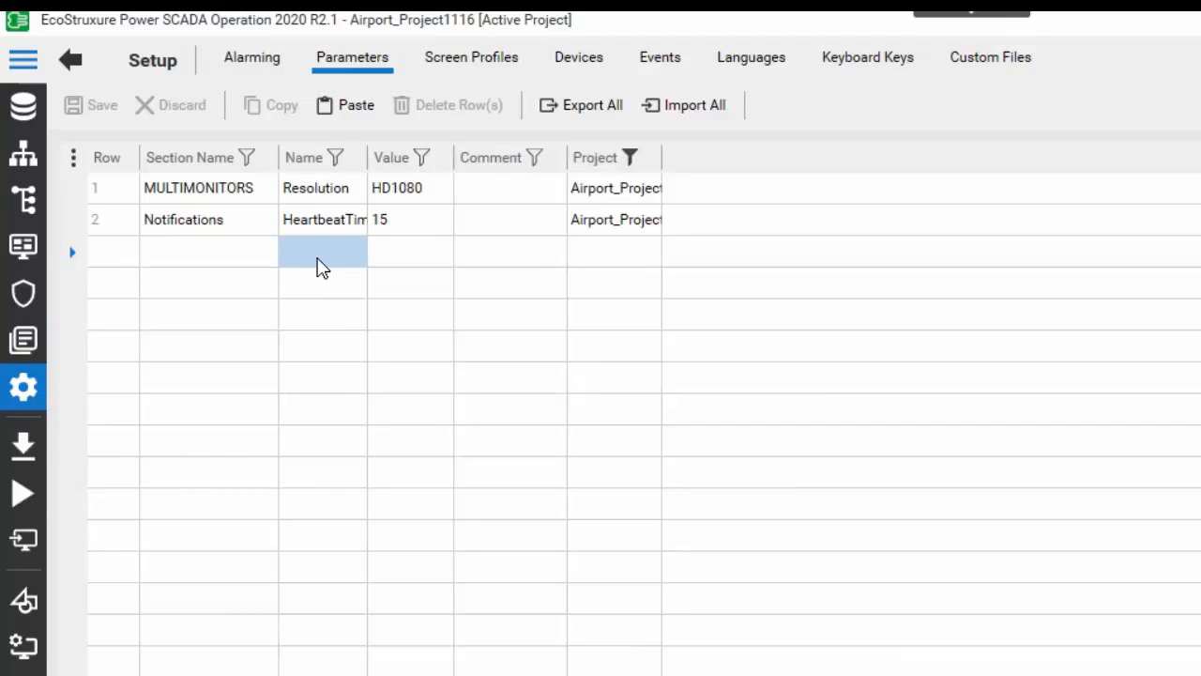
pyautogui.click(215, 220)
pyautogui.click(216, 189)
pyautogui.click(319, 260)
pyautogui.click(225, 254)
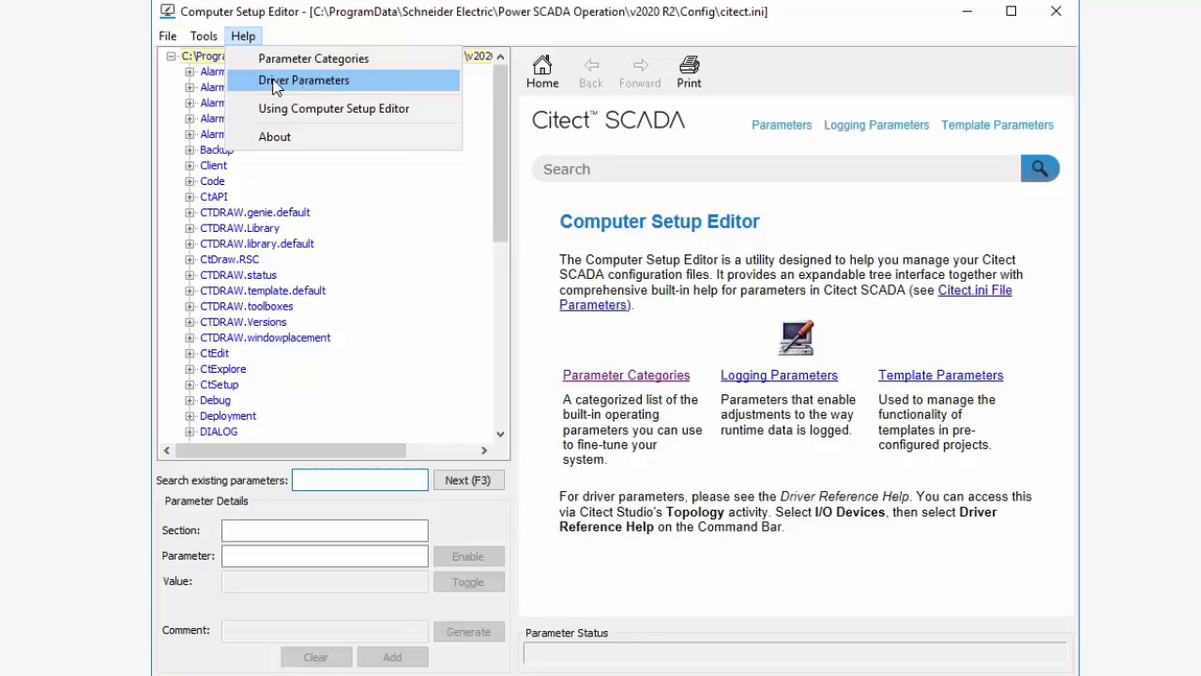
pyautogui.click(169, 36)
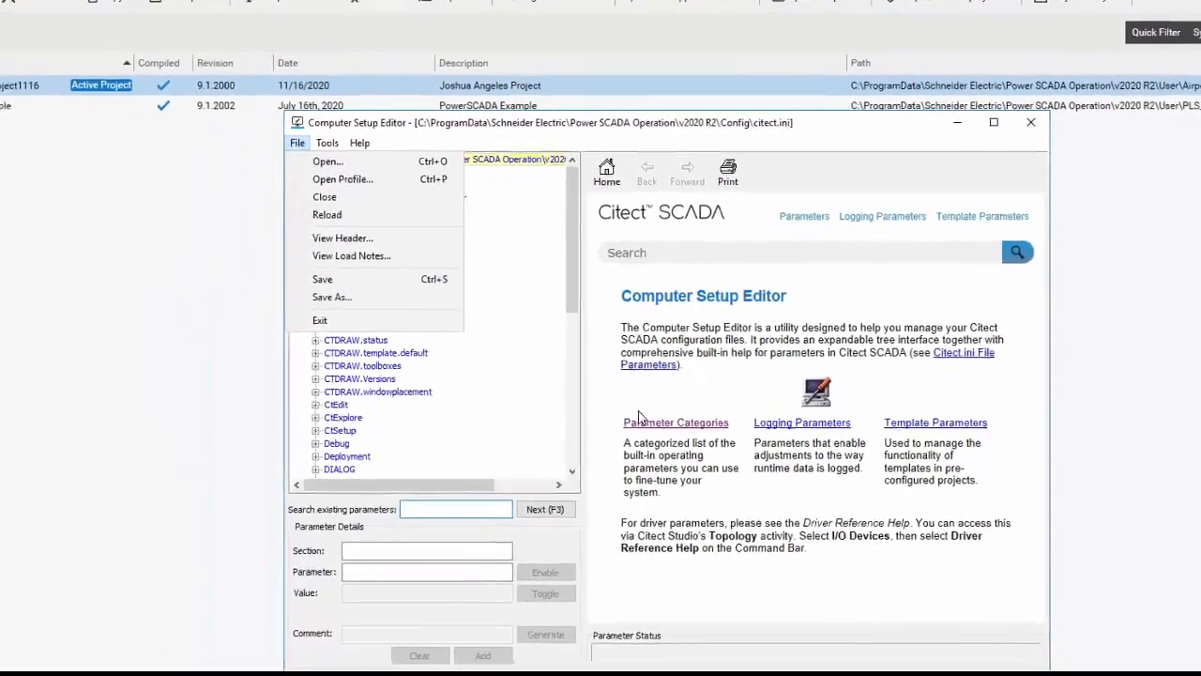
pyautogui.click(665, 391)
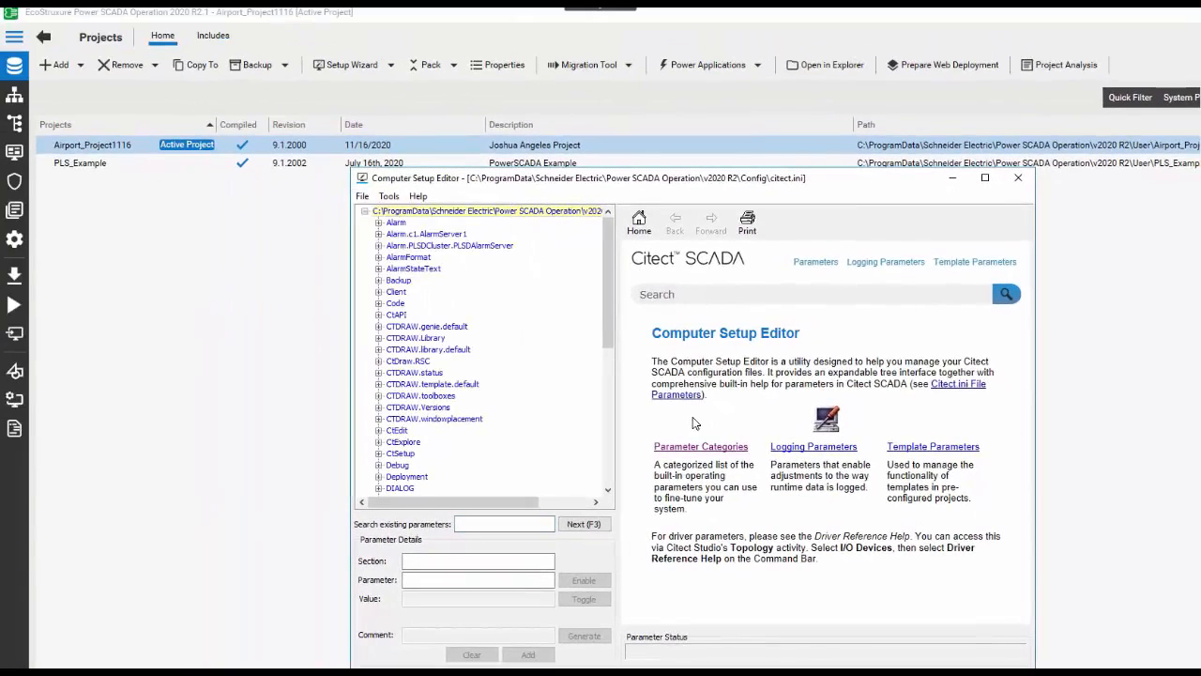